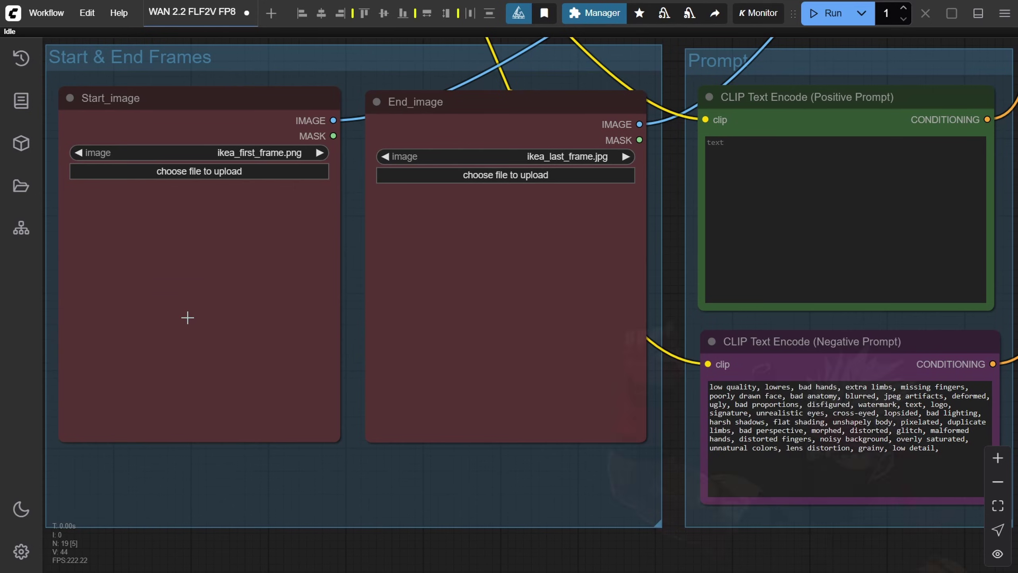
# Paste the Nike cube picture as the start frame and the sneaker picture as the end frame.
pyautogui.hotkey('ctrl', 'v')
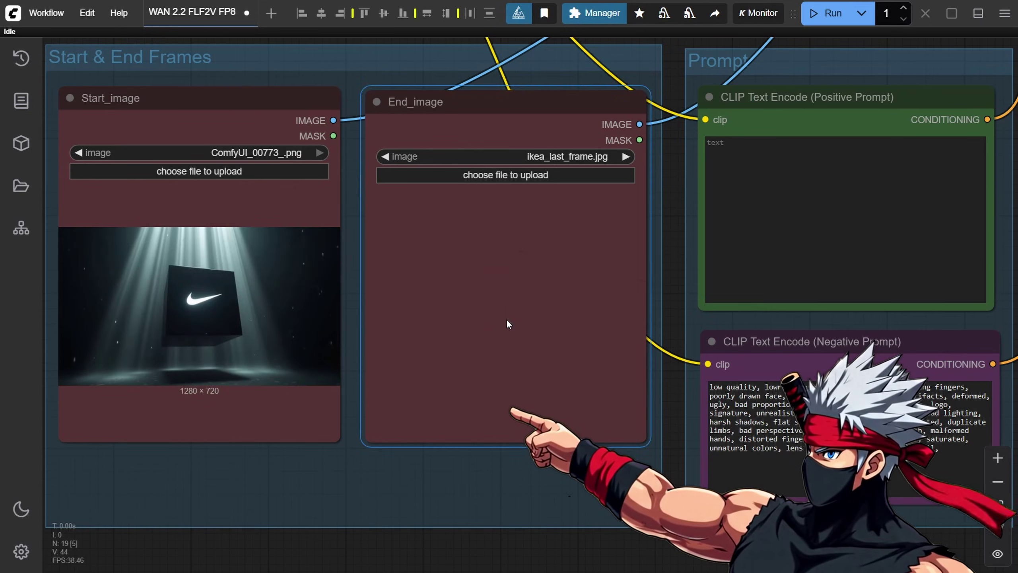
pyautogui.hotkey('ctrl', 'v')
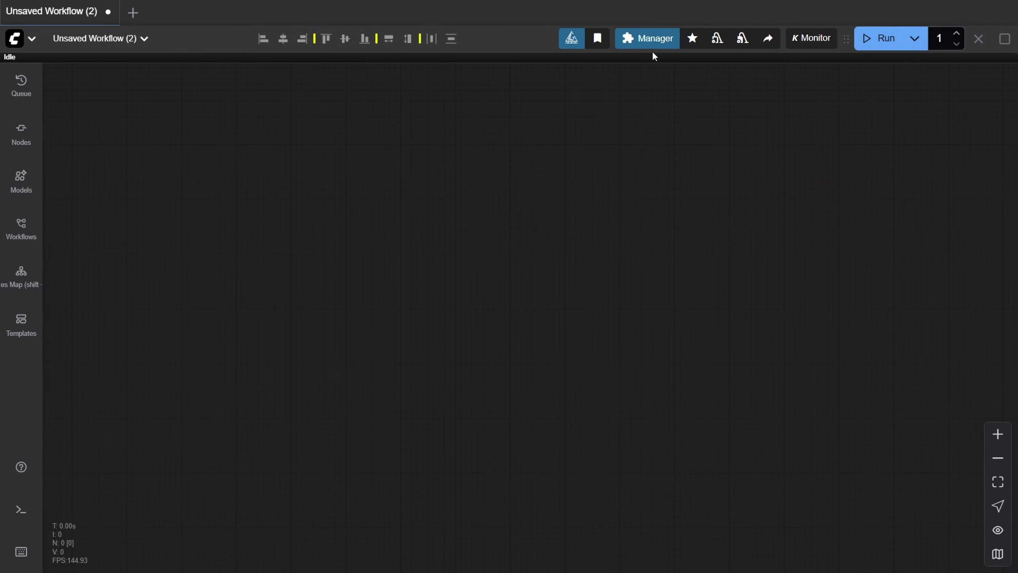
# Drop the WAN-2-2-FLF2V-FP8 workflow onto the canvas and use Manager to find its missing custom nodes.
pyautogui.click(655, 47)
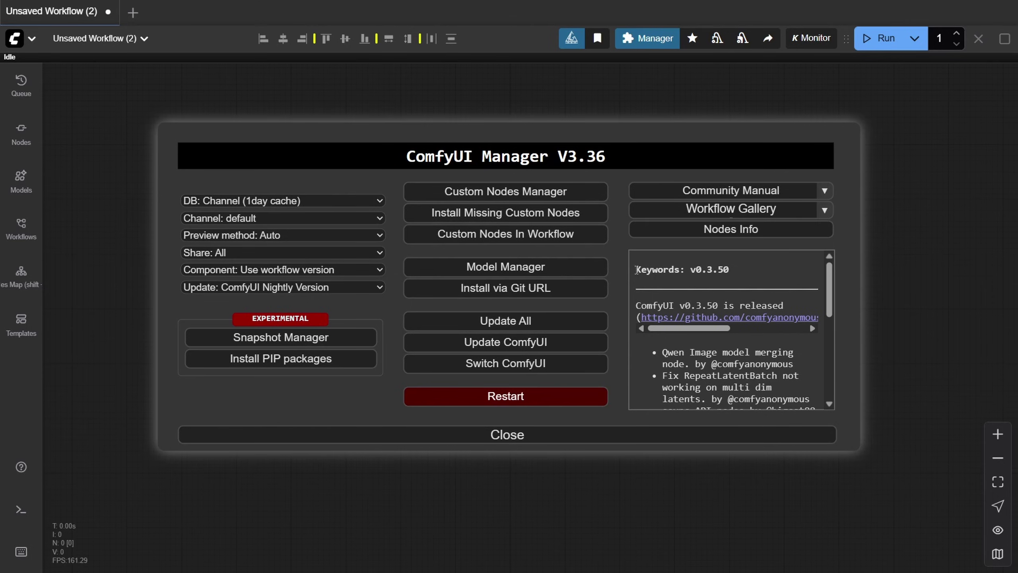
pyautogui.moveTo(724, 270); pyautogui.dragTo(497, 258)
pyautogui.scroll(-5, 552, 232)
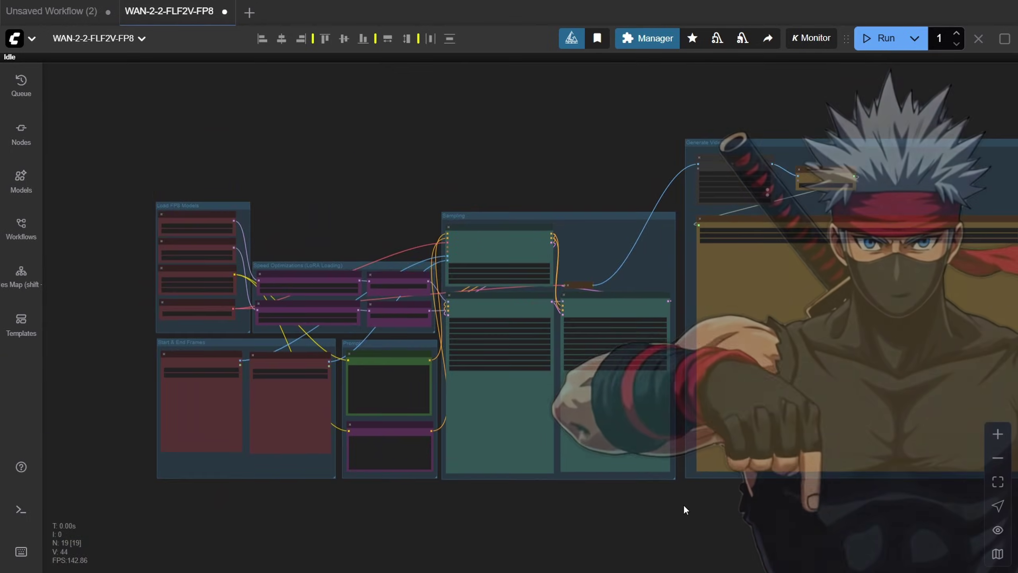
pyautogui.moveTo(683, 509); pyautogui.dragTo(804, 504)
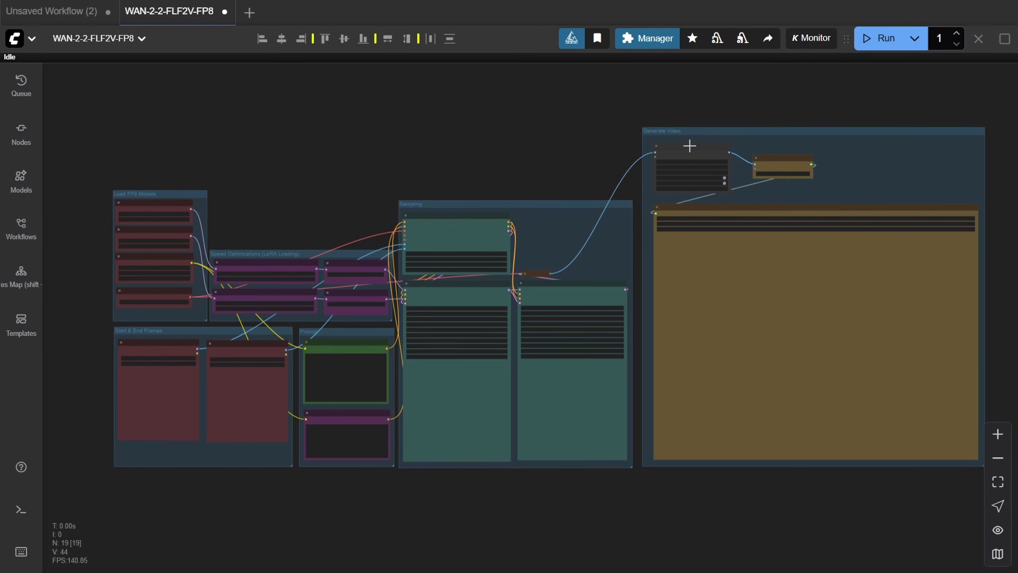
pyautogui.click(655, 40)
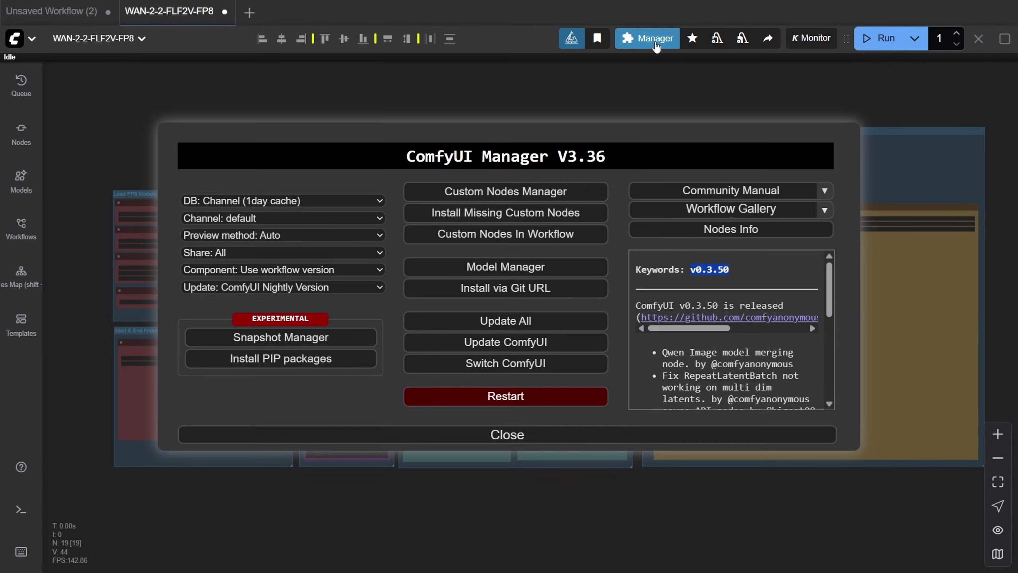
pyautogui.click(476, 217)
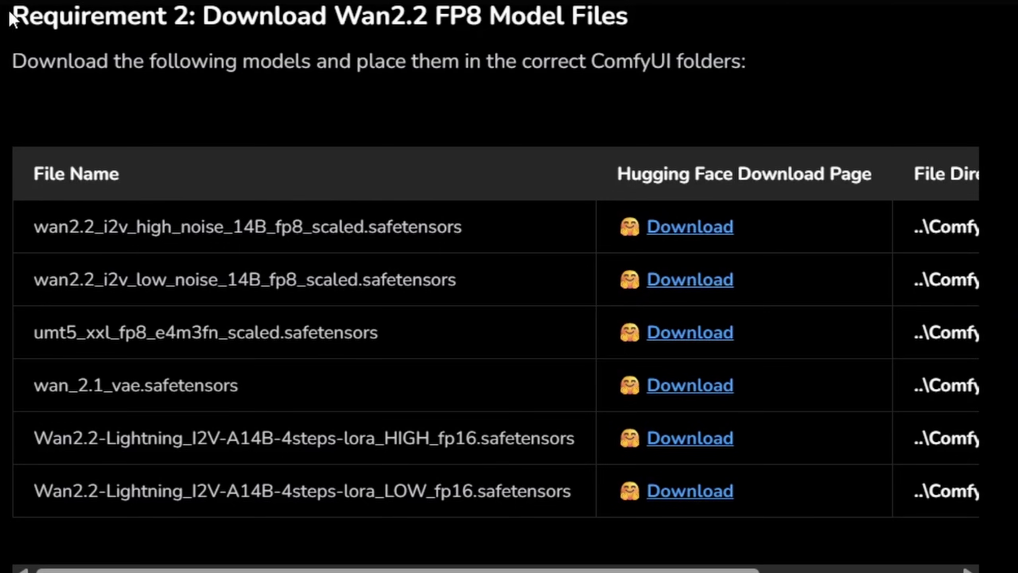
# Review the guide's FP8 model files table, its folders, and the two Lightning LoRA entries.
pyautogui.moveTo(285, 2); pyautogui.dragTo(586, 15)
pyautogui.click(641, 27)
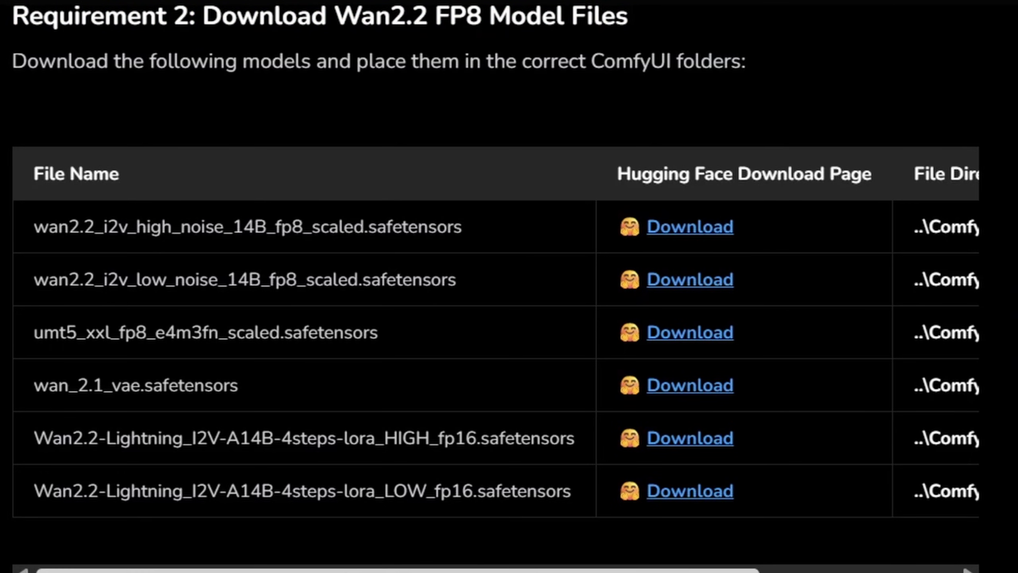
pyautogui.moveTo(336, 570); pyautogui.dragTo(532, 569)
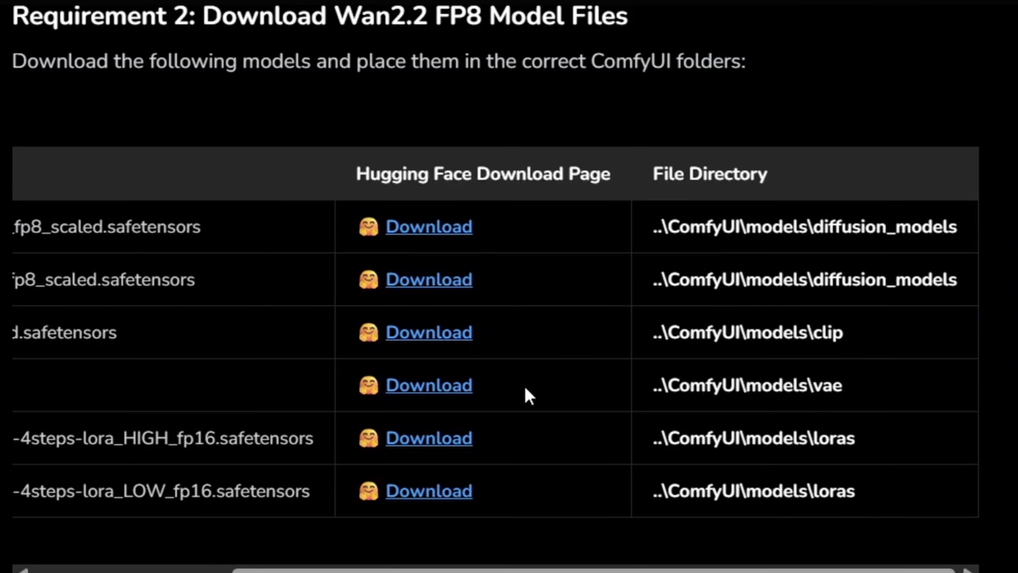
pyautogui.scroll(-3, 50, 336)
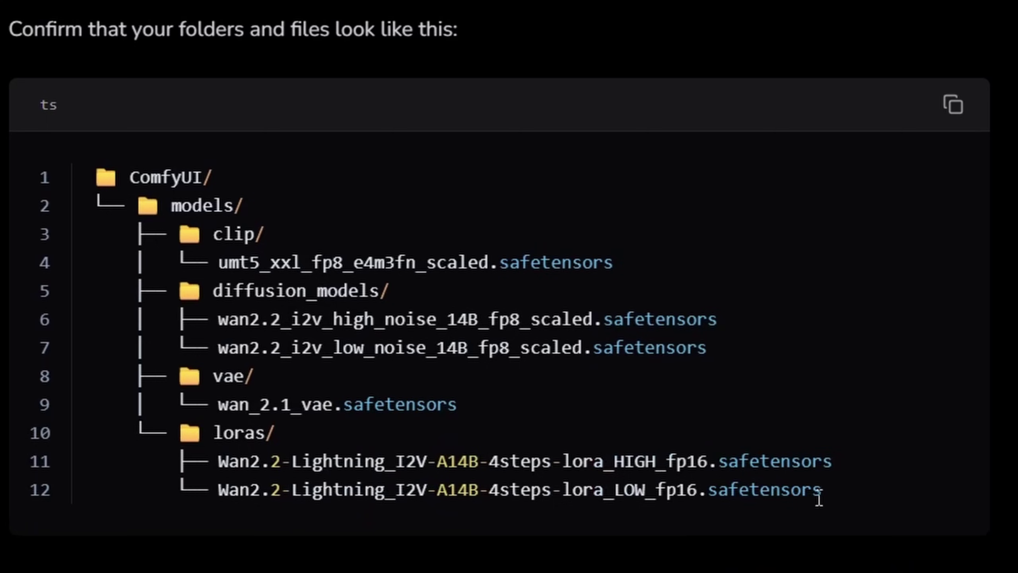
pyautogui.moveTo(819, 497); pyautogui.dragTo(180, 455)
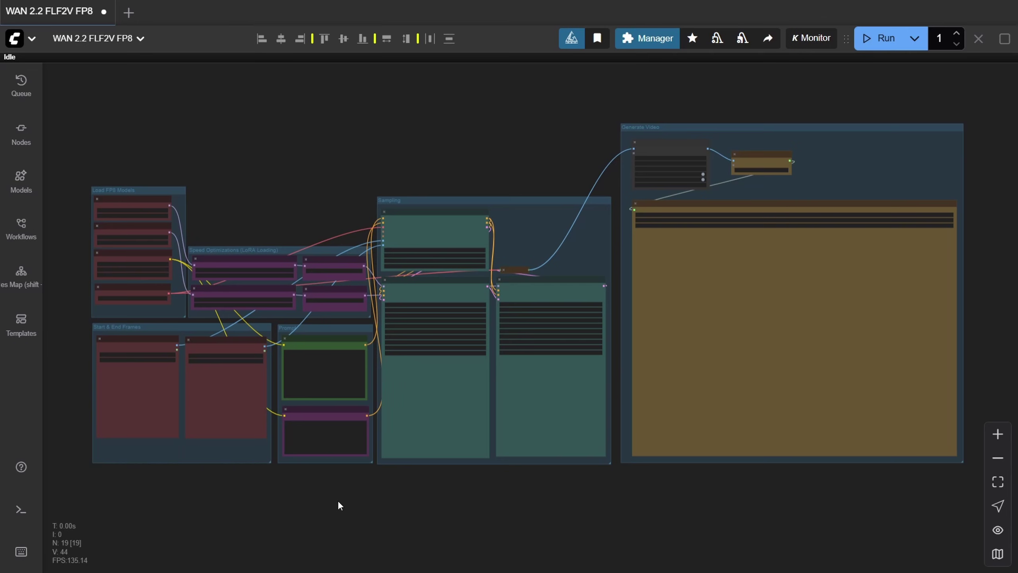
# Load the Nike cube start image and sneaker end image, and paste the cube-to-sneaker positive prompt.
pyautogui.moveTo(200, 504); pyautogui.dragTo(322, 565)
pyautogui.scroll(5, 368, 507)
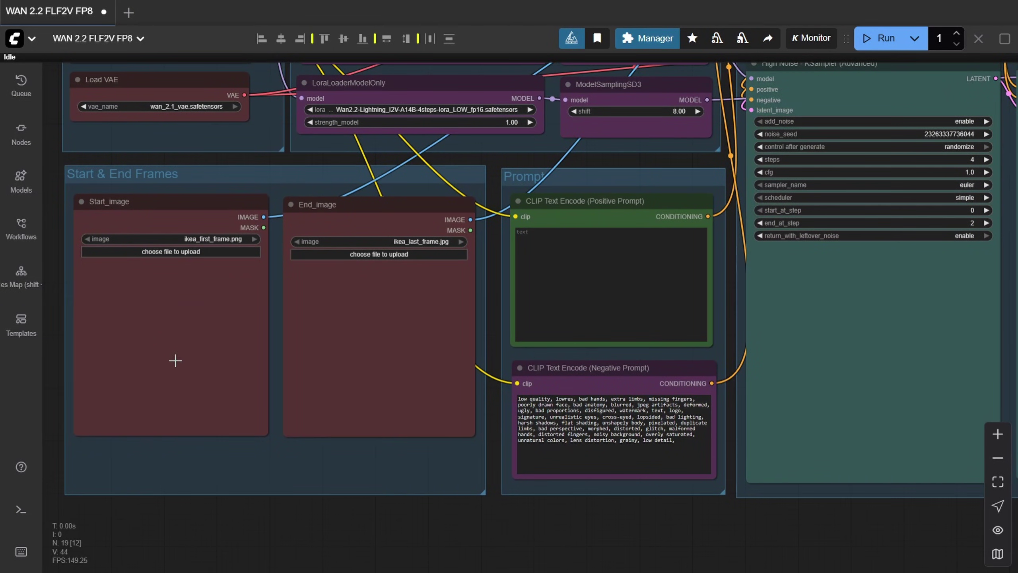
pyautogui.hotkey('ctrl', 'v')
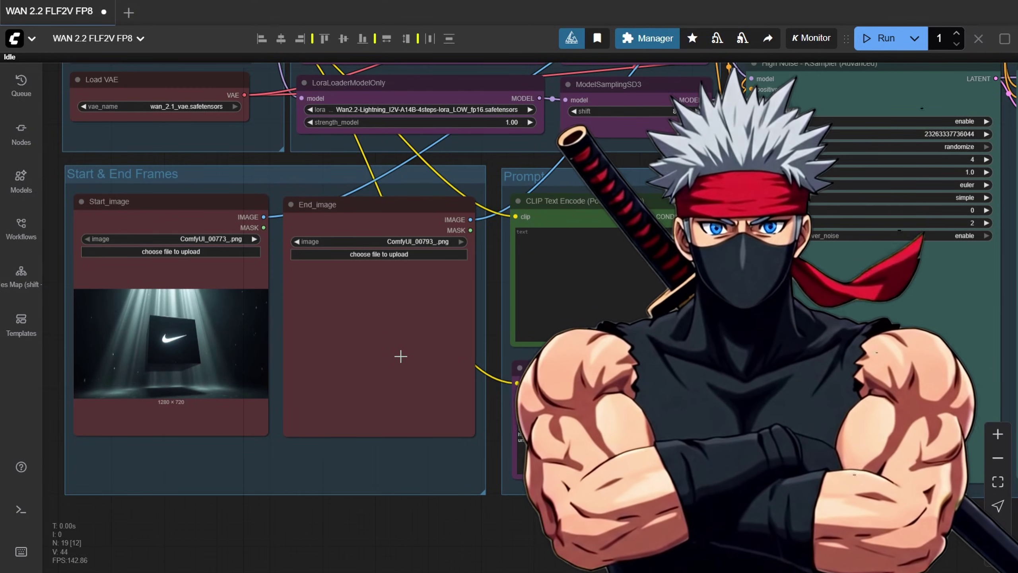
pyautogui.hotkey('ctrl', 'v')
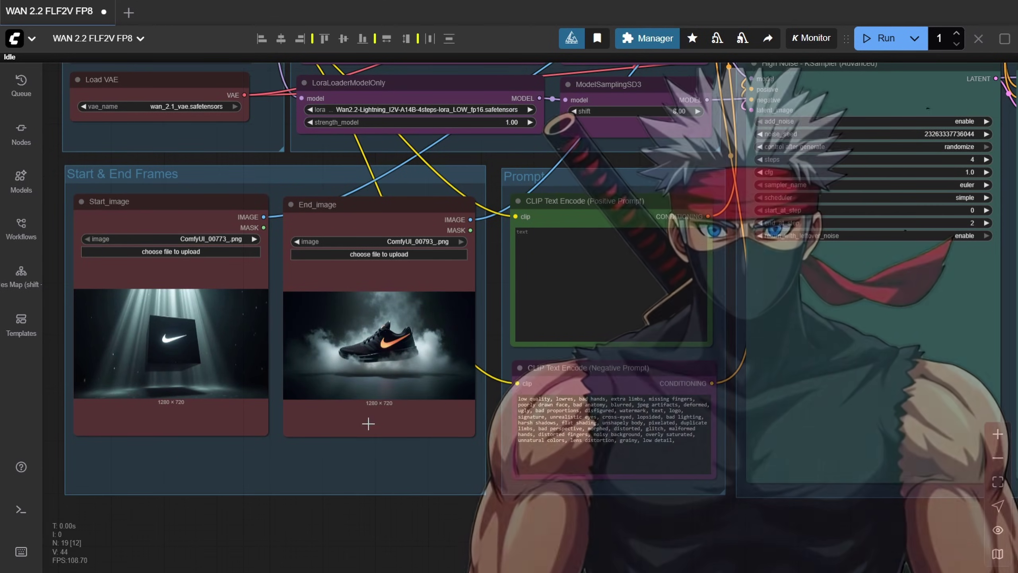
pyautogui.click(552, 246)
pyautogui.write('The matte-black Nike cube begins to slowly rotate midair as the thin beams of white light intensify, slicing through the swirling dust with sharper clarity. The dust particles condense into shimmering motes that gather around the cube’s edges, creating an ethereal glowing outline. Suddenly, the cube pulses softly and begins to gently unfold—its sleek matte surfaces sliding apart like a high-tech puzzle, releasing a cascade of soft white fog that curls and drifts outward in slow motion. From within the mist, the matte-black Nike training shoe emerges, levitating gracefully as the fog forms a thin halo around it. Backlighting brightens, casting a glowing aura that highlights the shoe’s contours and the glowing swoosh. The chamber’s darkness deepens, amplifying the sacred, almost otherworldly energy as the shoe floats centered and still, ready to be admired.')
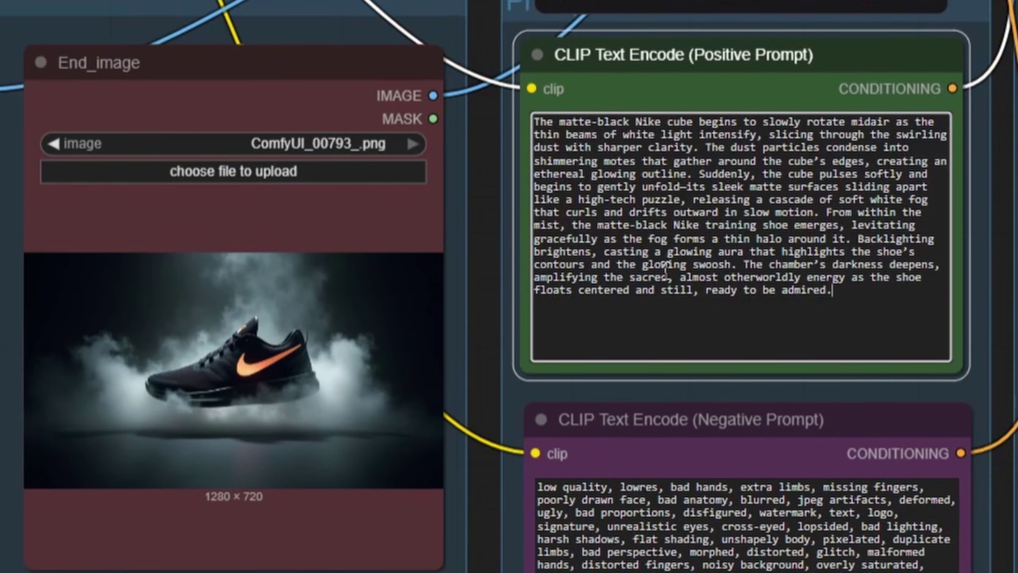
pyautogui.click(1005, 294)
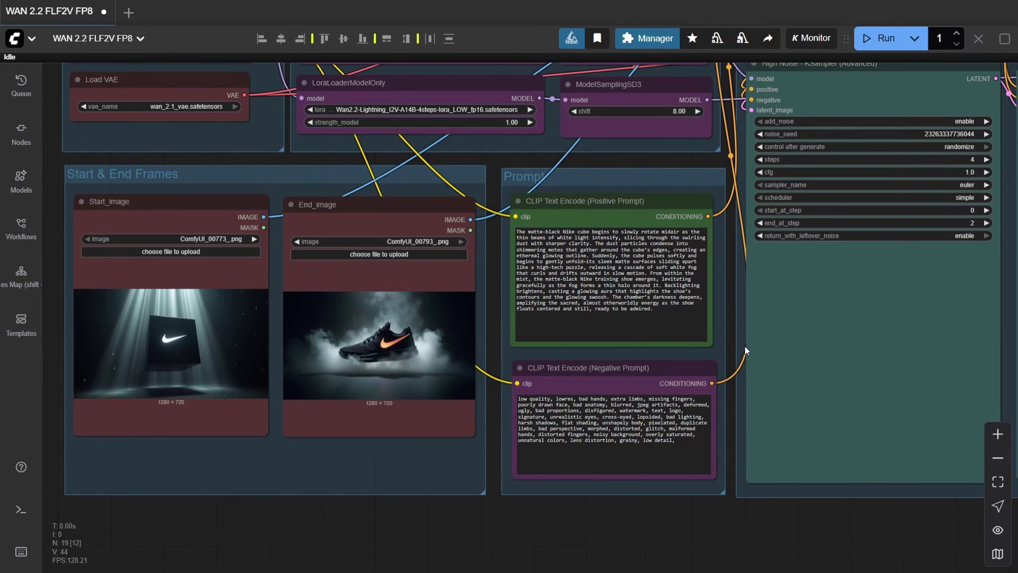
# Run the workflow to generate the Nike cube-to-sneaker transition video.
pyautogui.click(873, 43)
pyautogui.scroll(-5, 730, 389)
pyautogui.moveTo(888, 503); pyautogui.dragTo(698, 523)
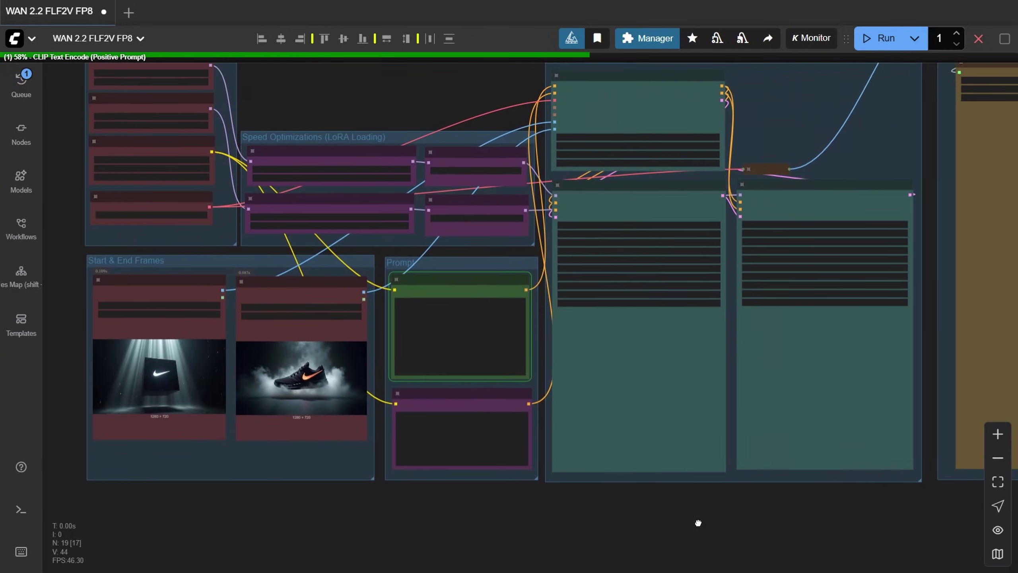
pyautogui.hscroll(3, 722, 518)
pyautogui.scroll(-3, 737, 527)
pyautogui.hscroll(5, 731, 526)
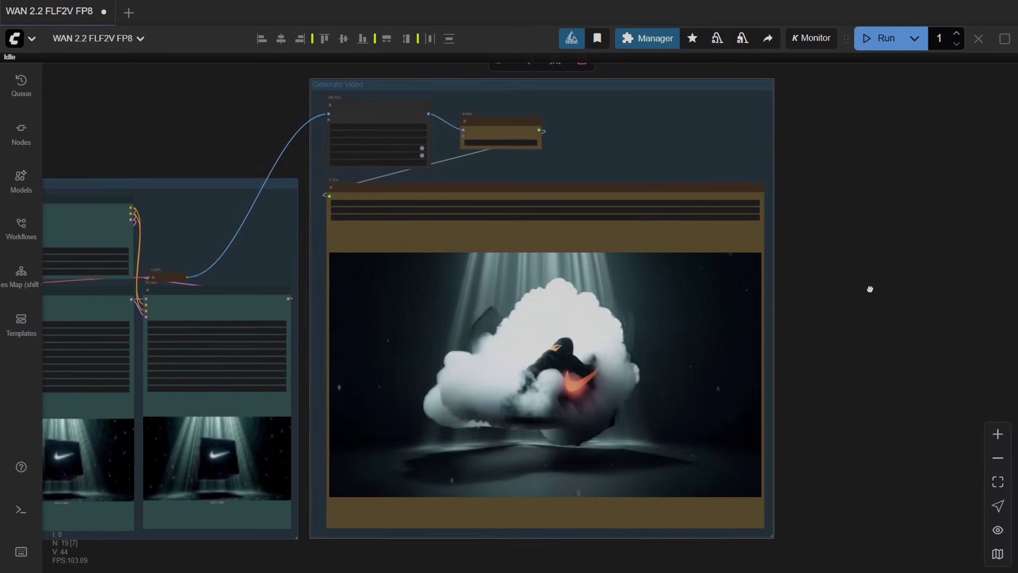
pyautogui.moveTo(869, 289); pyautogui.dragTo(880, 284)
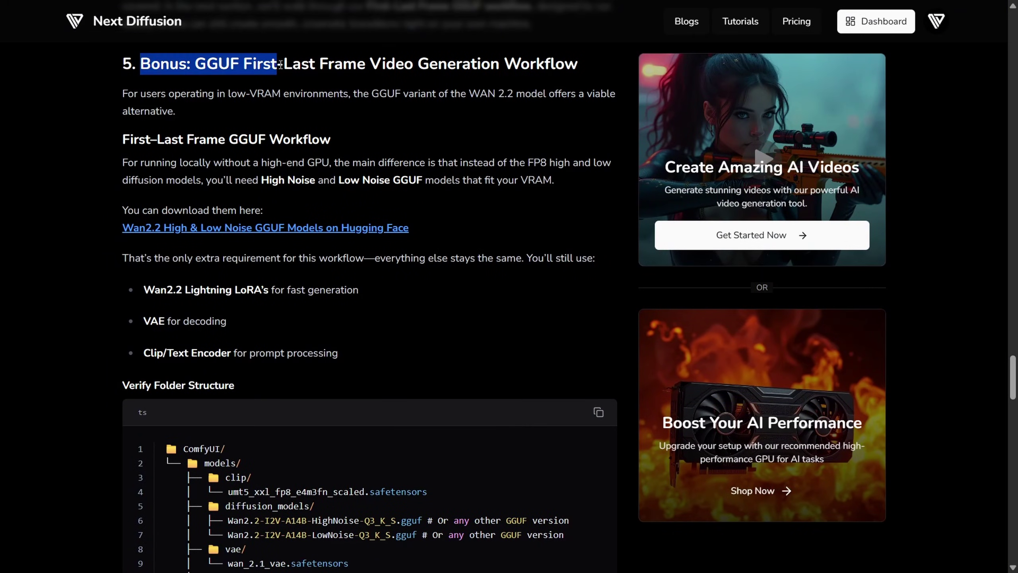
# Drag the GGUF first-last-frame bonus workflow from the article into ComfyUI.
pyautogui.moveTo(280, 64); pyautogui.dragTo(487, 83)
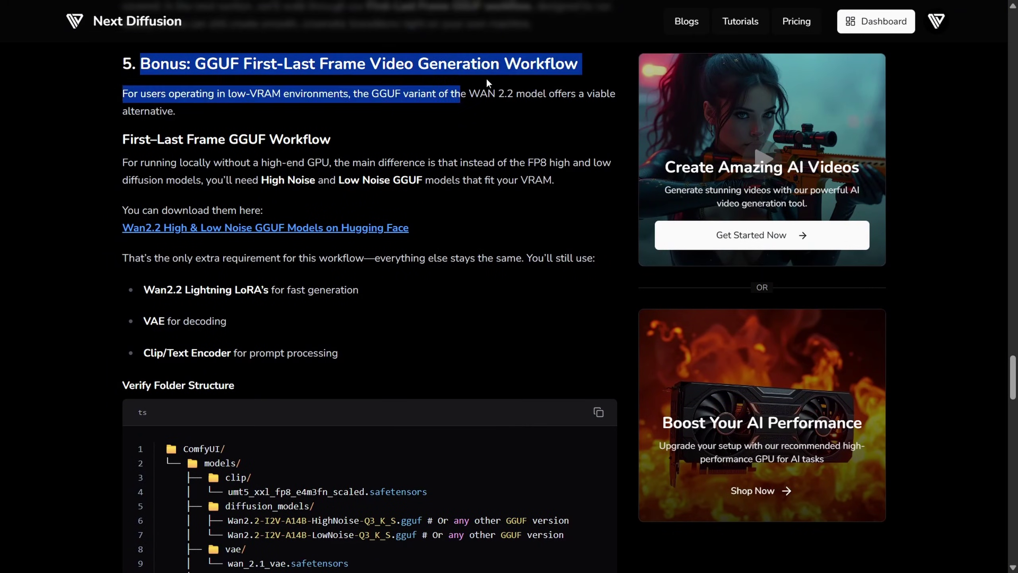
pyautogui.click(263, 57)
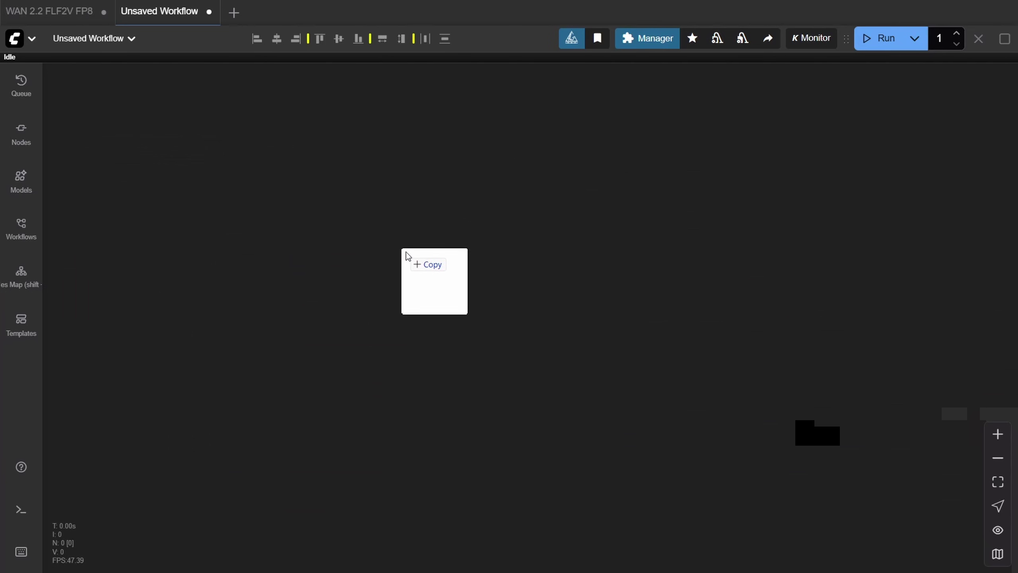
pyautogui.moveTo(403, 251); pyautogui.dragTo(490, 237)
pyautogui.scroll(12, 186, 278)
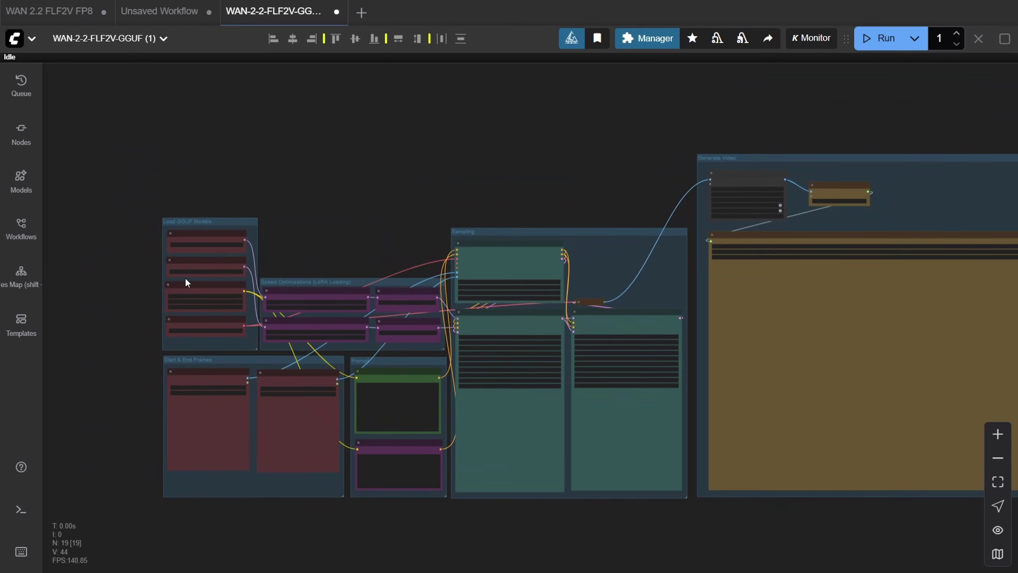
pyautogui.scroll(2, 548, 170)
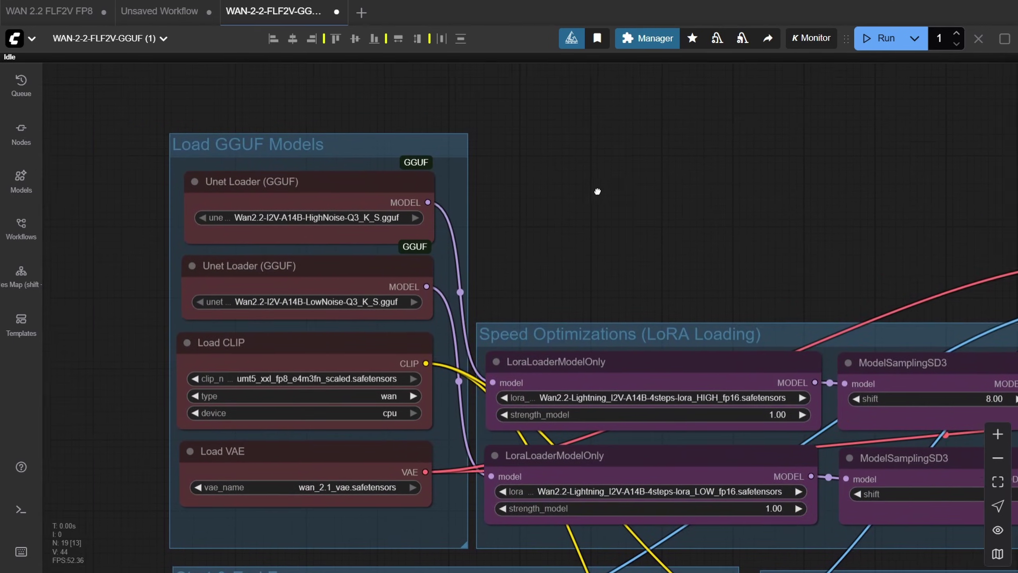